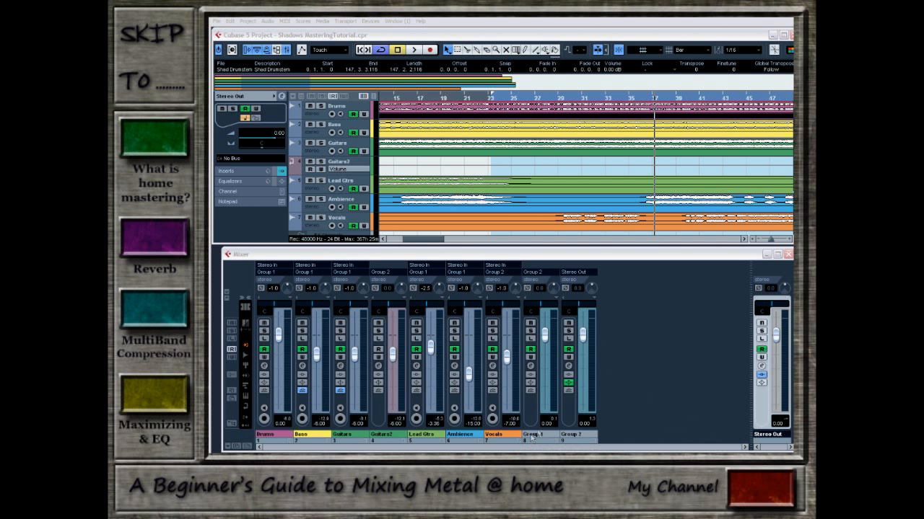
Step: Open Group 1's channel settings, switch on its REVerence insert and open the reverb's editor
left_click(532, 366)
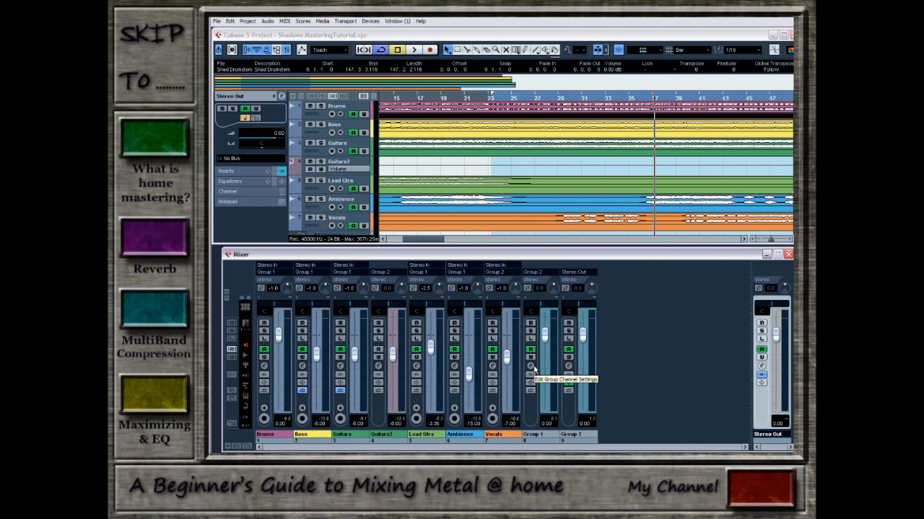
left_click(531, 365)
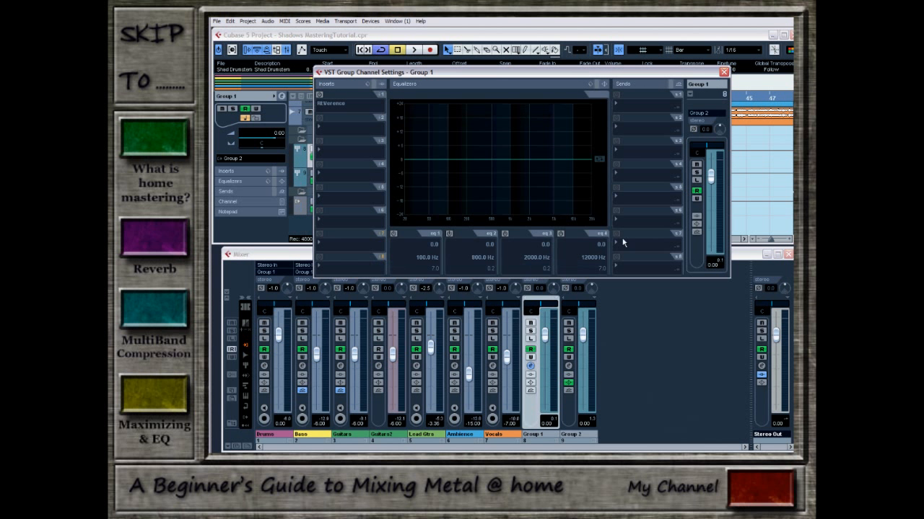
left_click(321, 95)
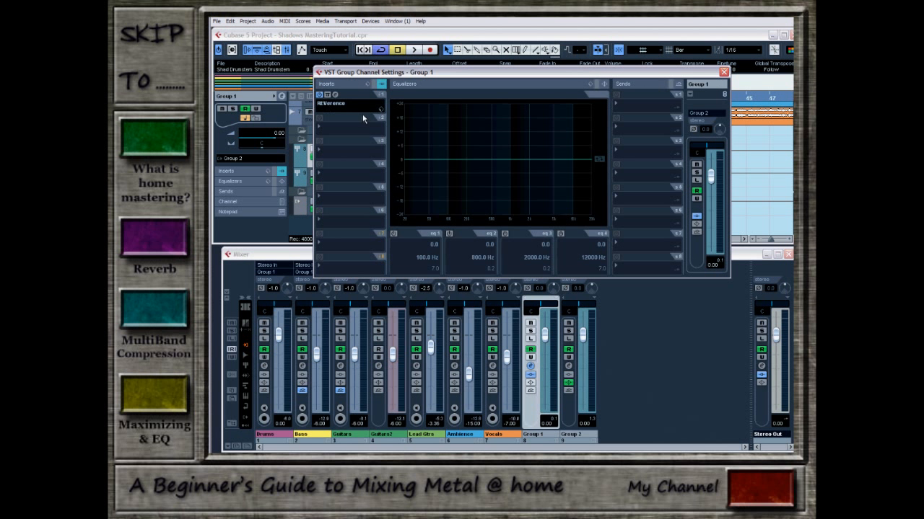
left_click(335, 95)
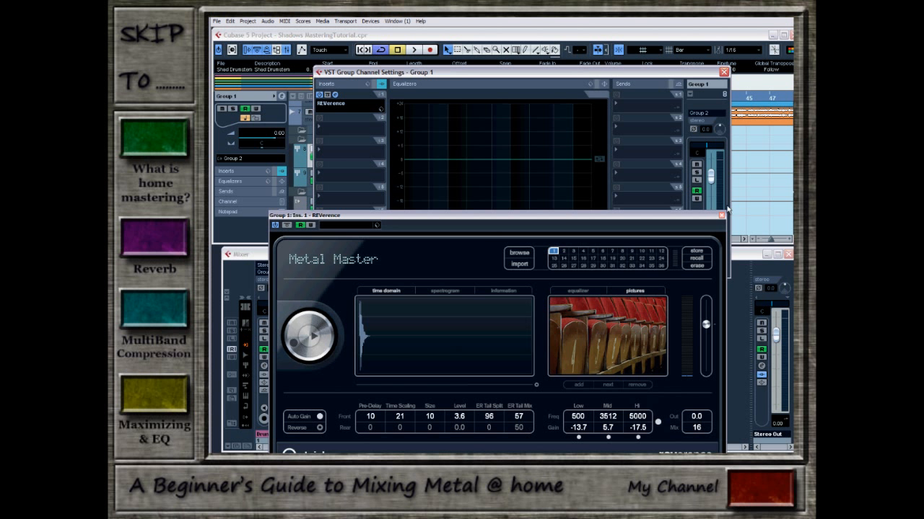
Step: Play the mix from bar 23, compare REVerence bypassed and active, and close its editor after stopping
left_click(497, 99)
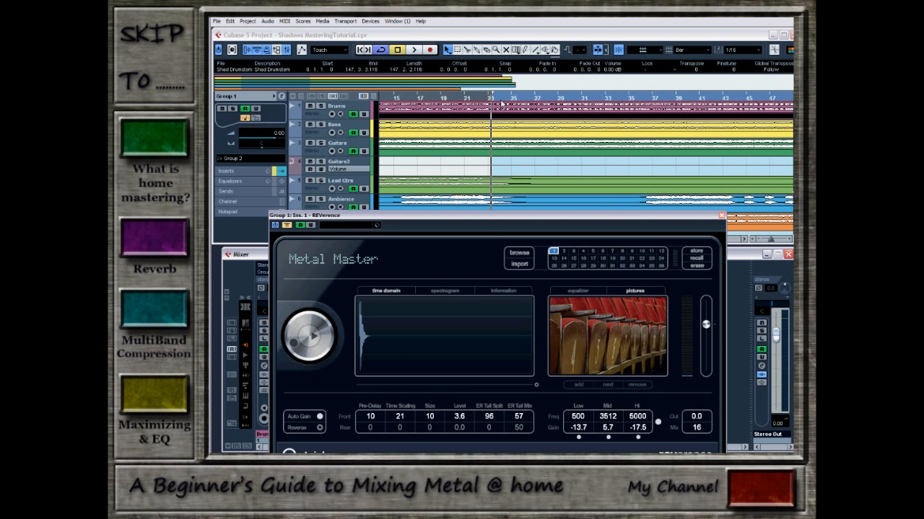
left_click(416, 49)
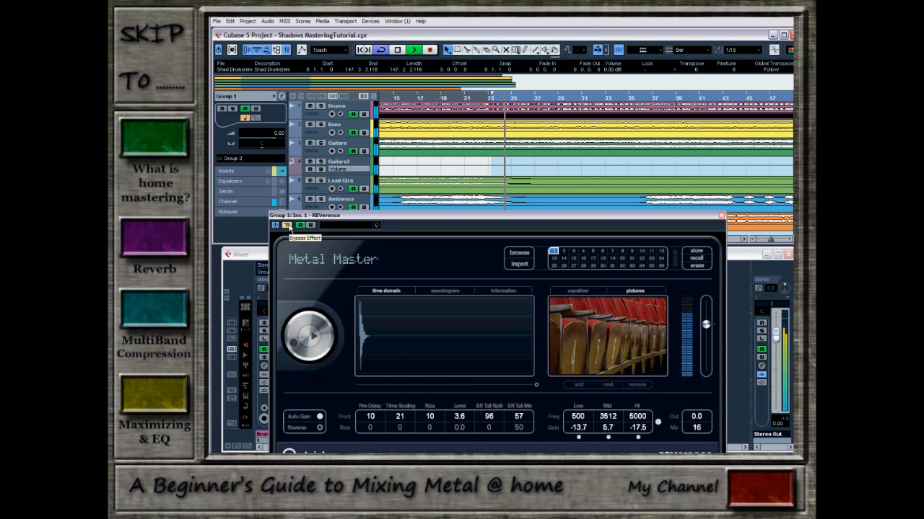
left_click(286, 225)
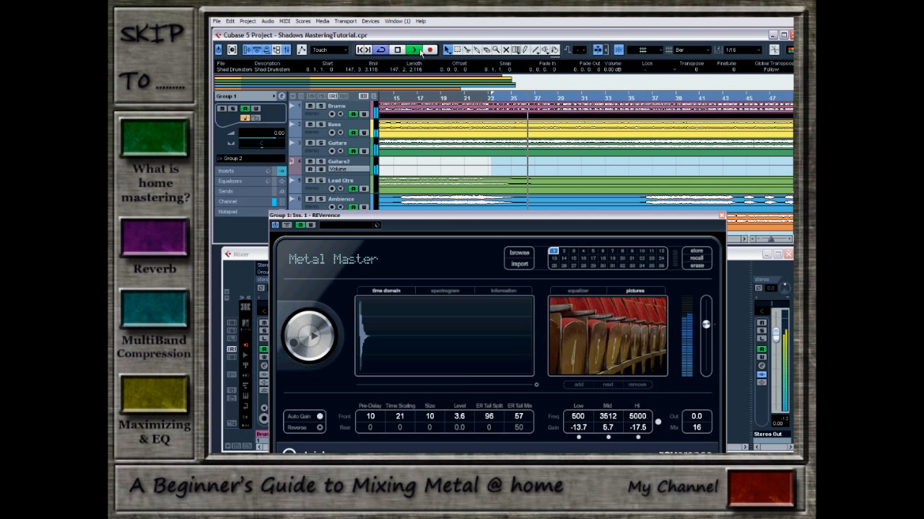
left_click(397, 49)
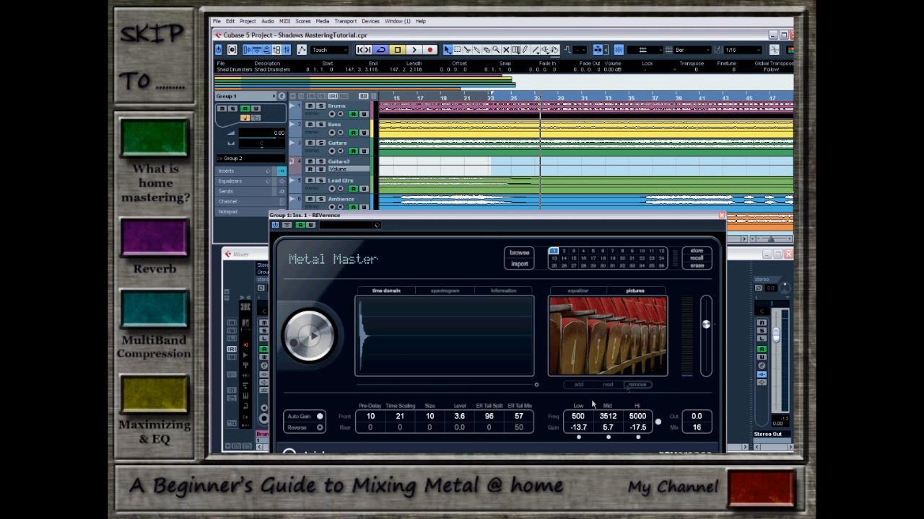
left_click(722, 217)
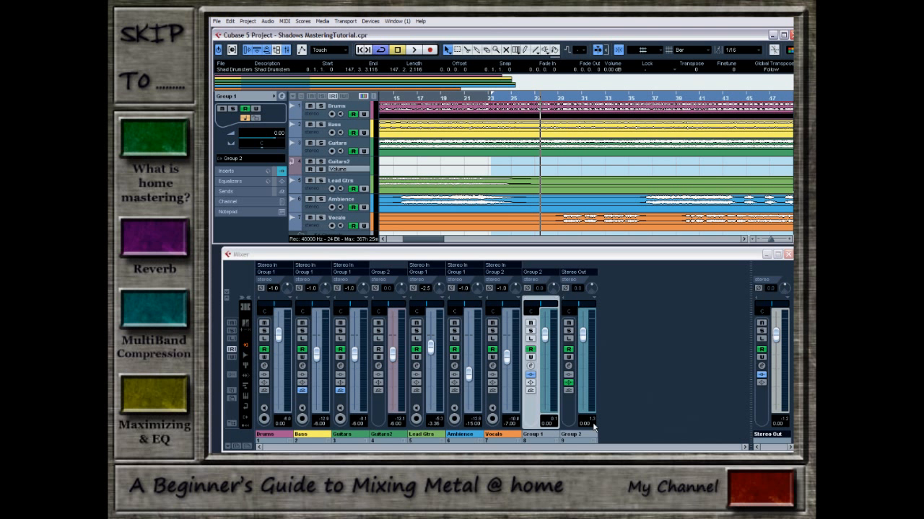
Step: Open Group 2's channel settings, switch on its MultibandCompressor insert and bring up the compressor's editor
left_click(568, 368)
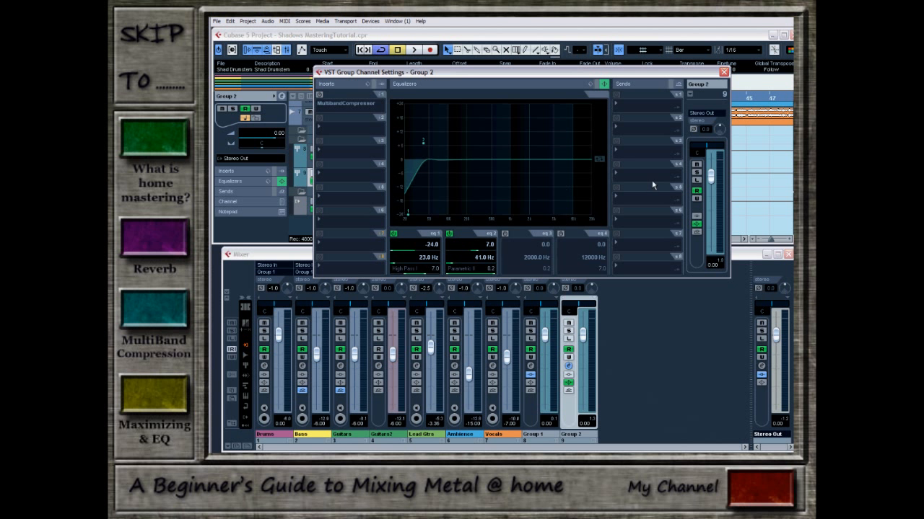
left_click_drag(631, 75, 652, 56)
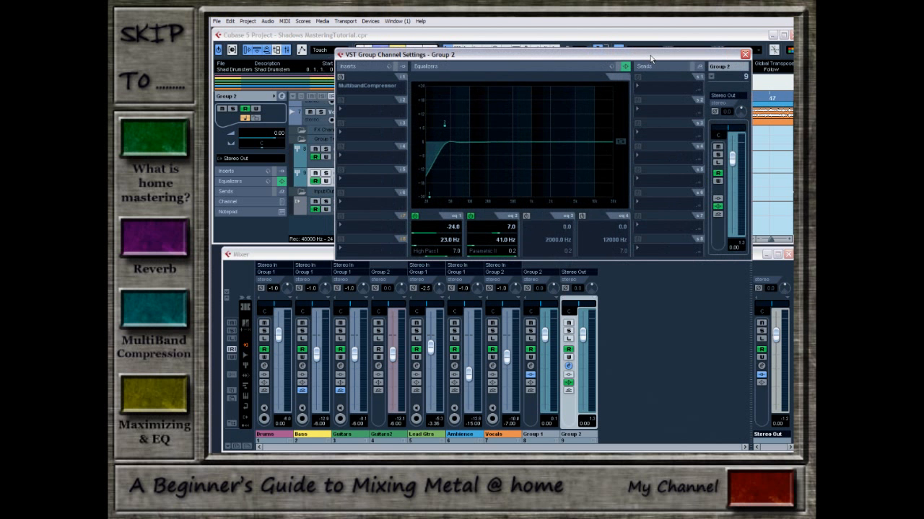
left_click(340, 77)
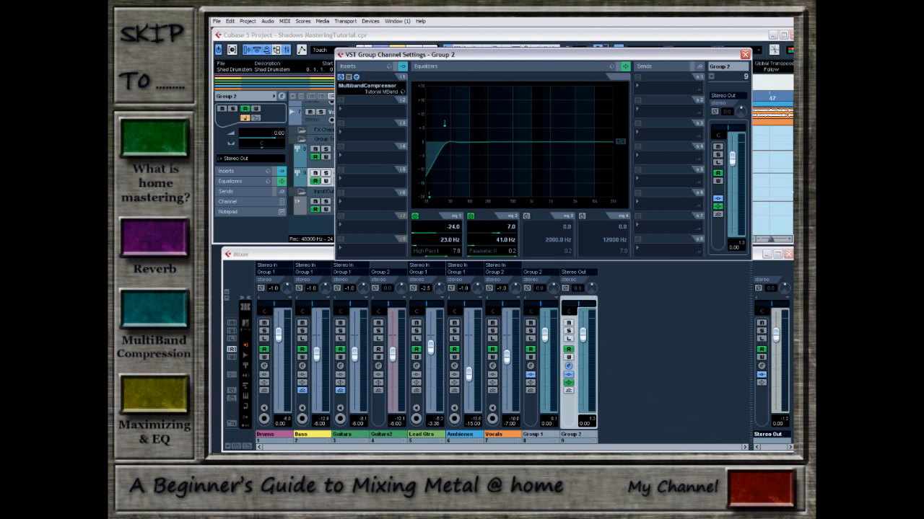
left_click_drag(792, 124, 541, 146)
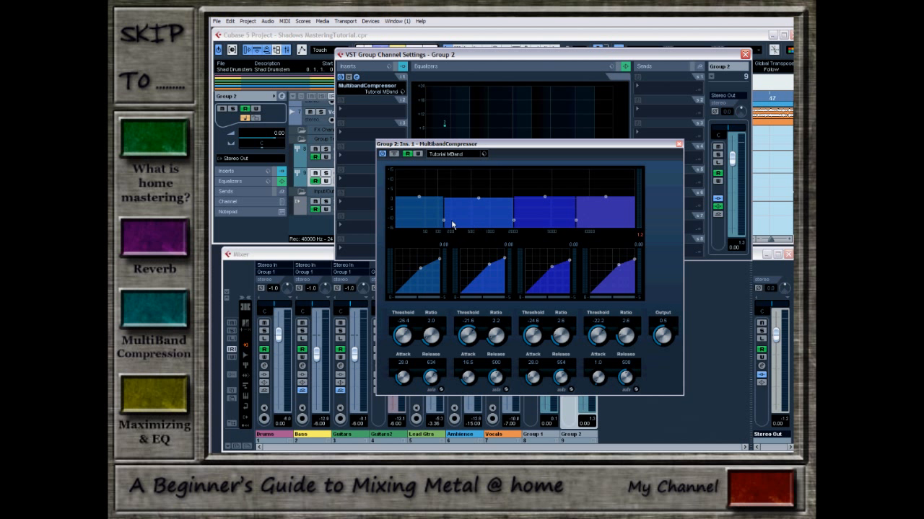
Step: Try raising the lowest frequency band's output level in the MultibandCompressor, restore it and close the editor
left_click(434, 298)
left_click_drag(419, 196, 419, 176)
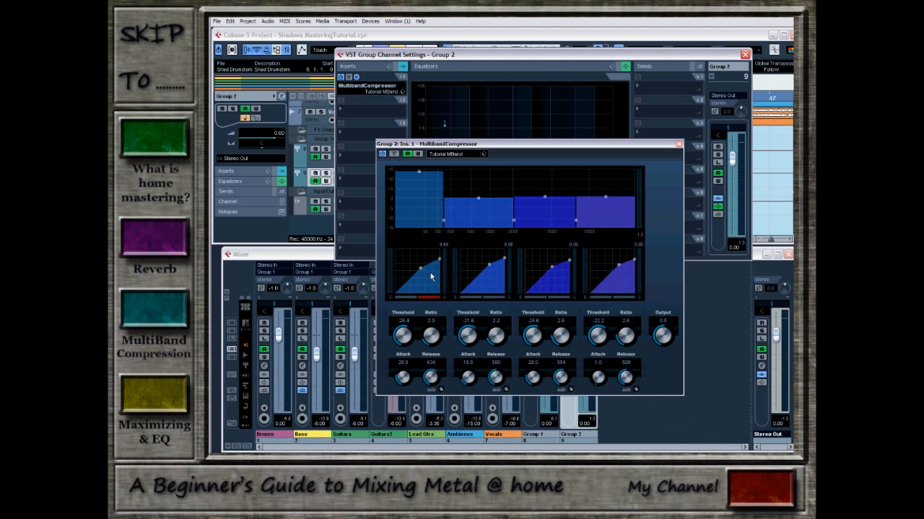
left_click_drag(418, 176, 418, 177)
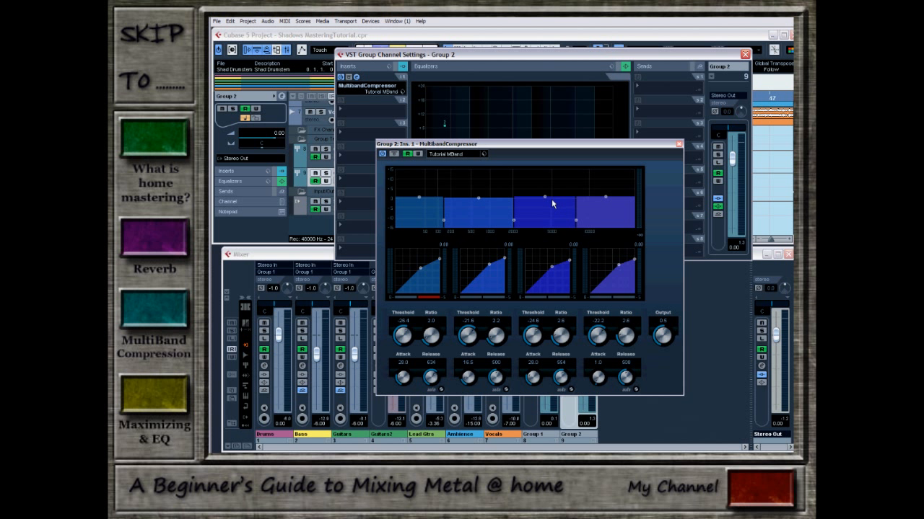
left_click(679, 144)
Step: Reset the peak level readings of Group 2 and Group 1 and close the channel settings window
left_click(595, 422)
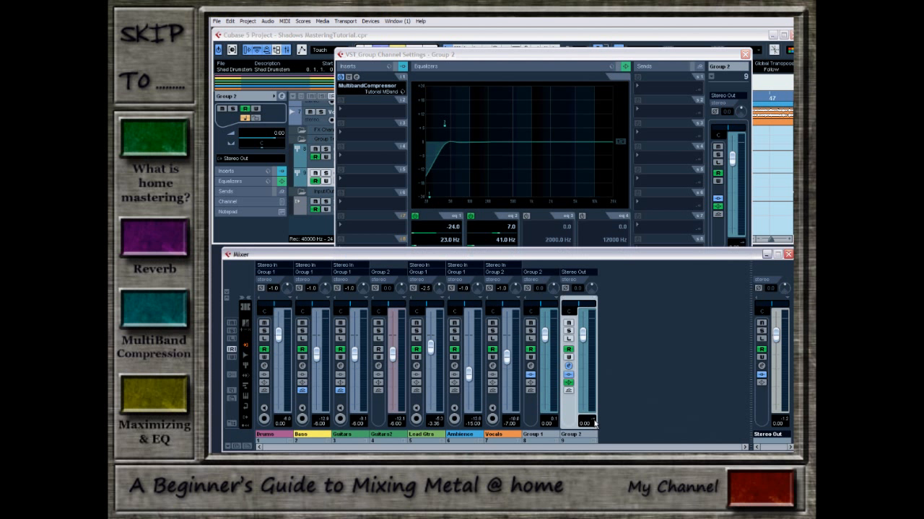
left_click(554, 423)
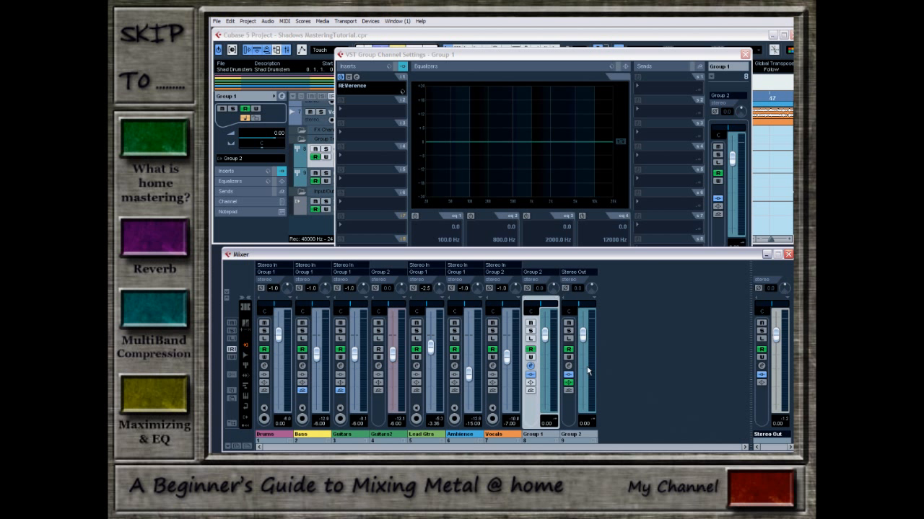
left_click(744, 54)
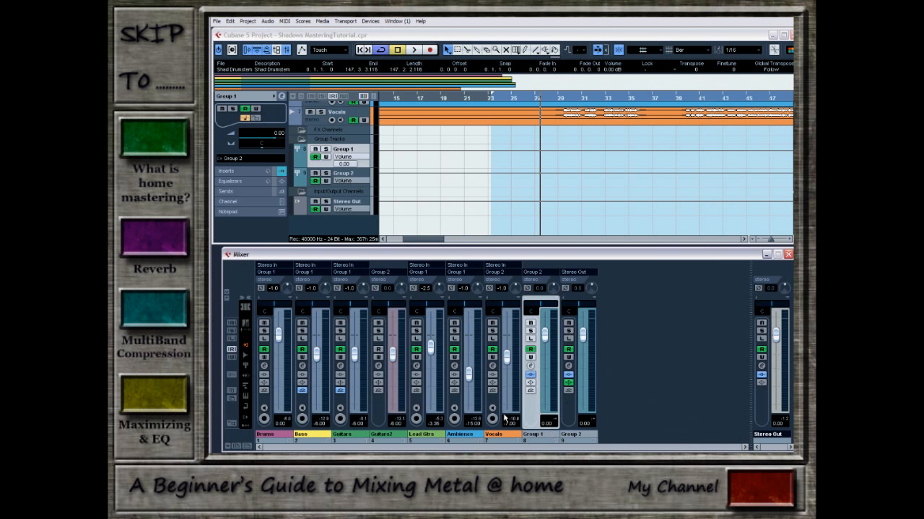
Step: Reopen Group 2's channel settings with the MultibandCompressor bypassed, and place the playback position near bar 24
left_click(569, 366)
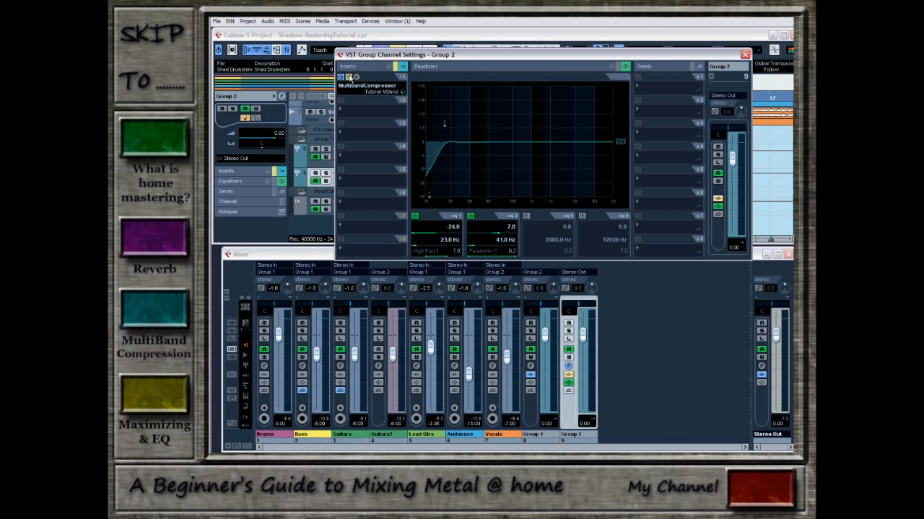
left_click_drag(407, 56, 379, 196)
scroll(626, 126, "up", 3)
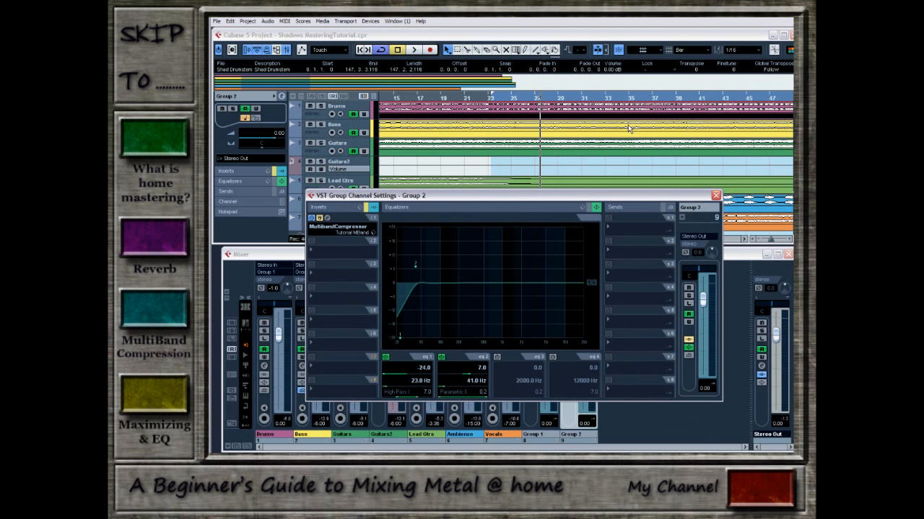
left_click(495, 101)
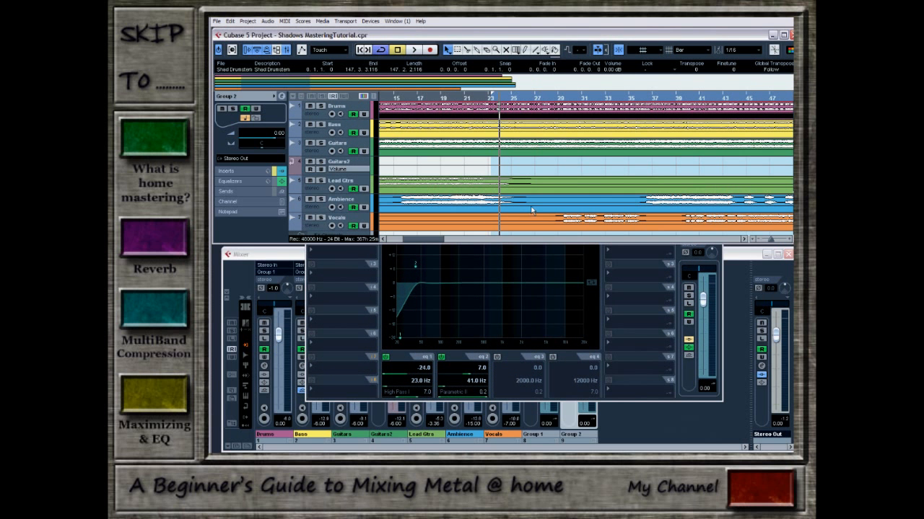
left_click(630, 260)
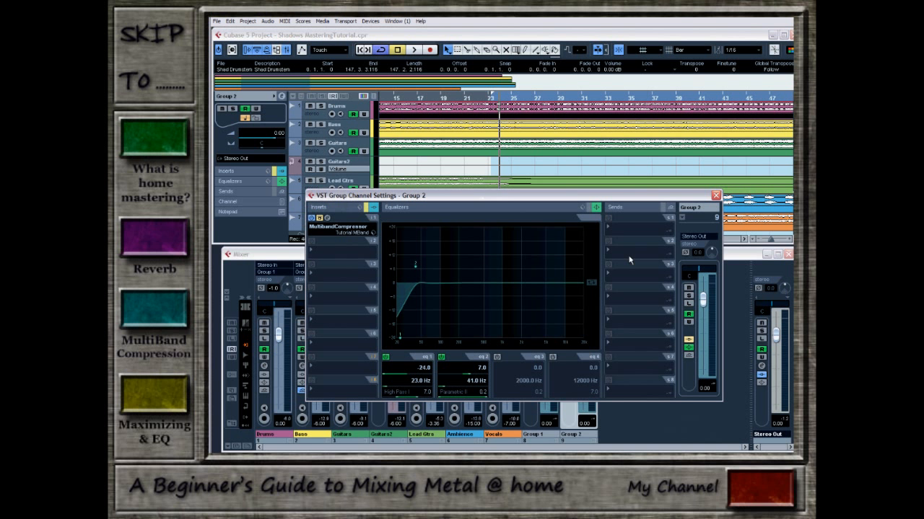
Step: Play the mix and compare it with Group 2's MultibandCompressor active and bypassed, stopping playback at the end
left_click(415, 50)
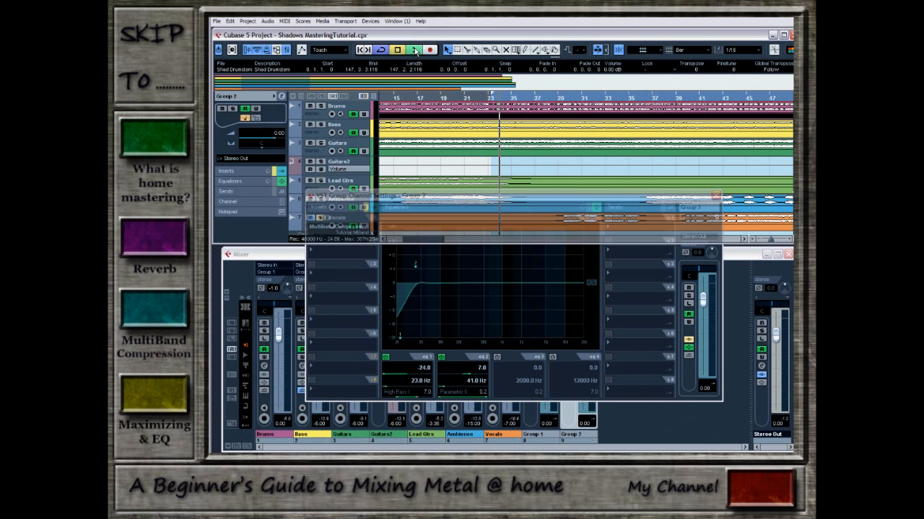
left_click(640, 249)
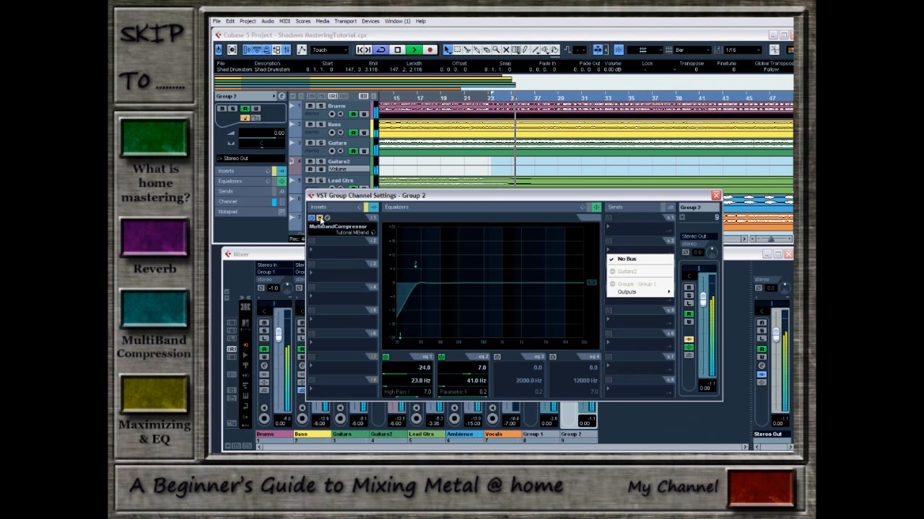
left_click(329, 220)
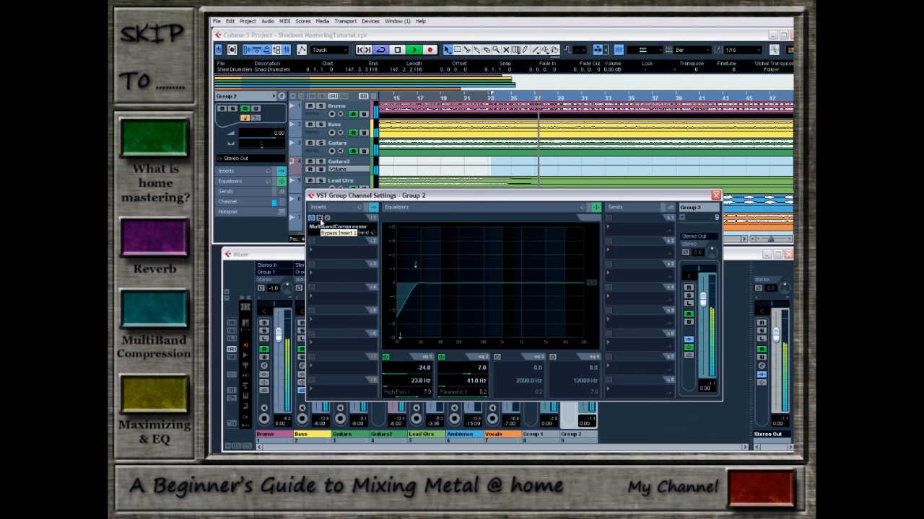
left_click(321, 219)
key("space")
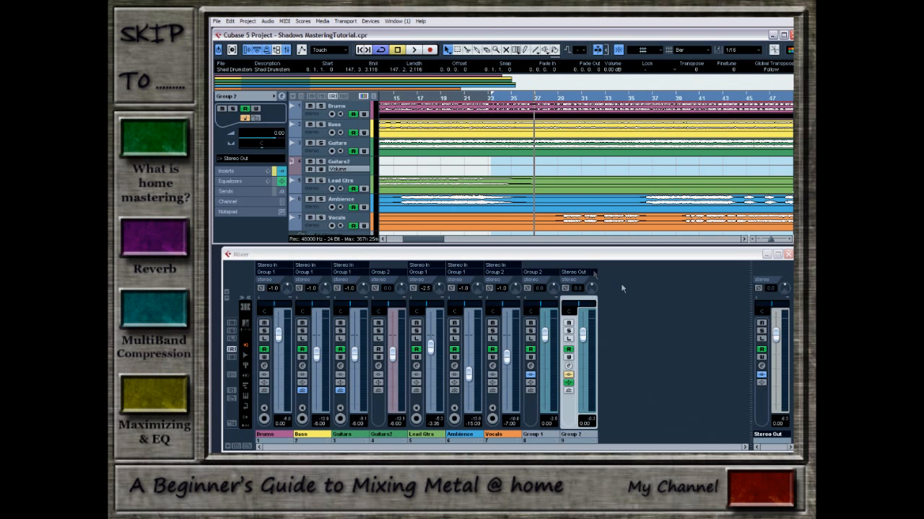
Step: Take Group 2's inserts out of bypass, check the compressor slot in its channel settings and close that window
left_click(568, 374)
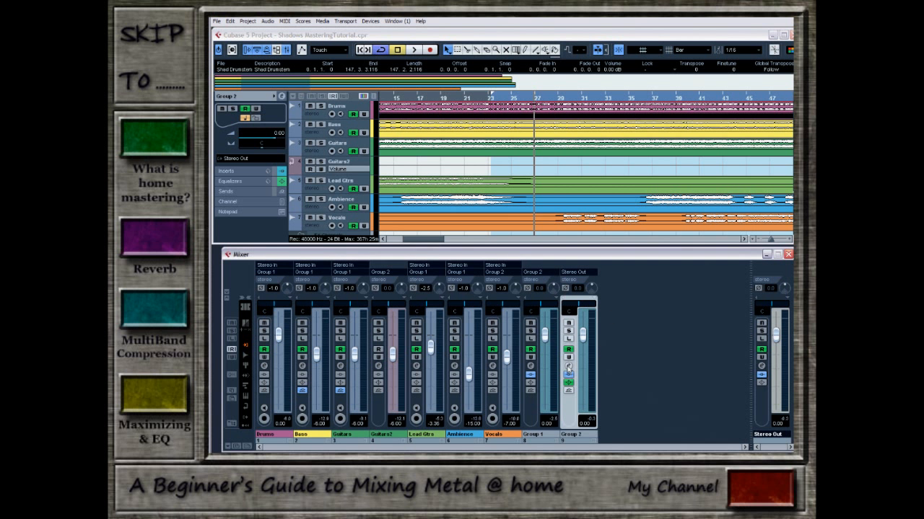
left_click(568, 367)
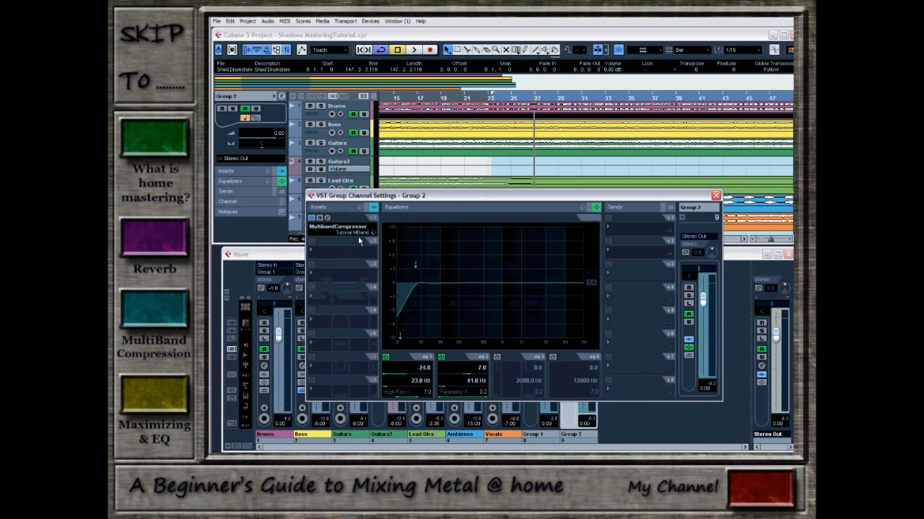
left_click(715, 196)
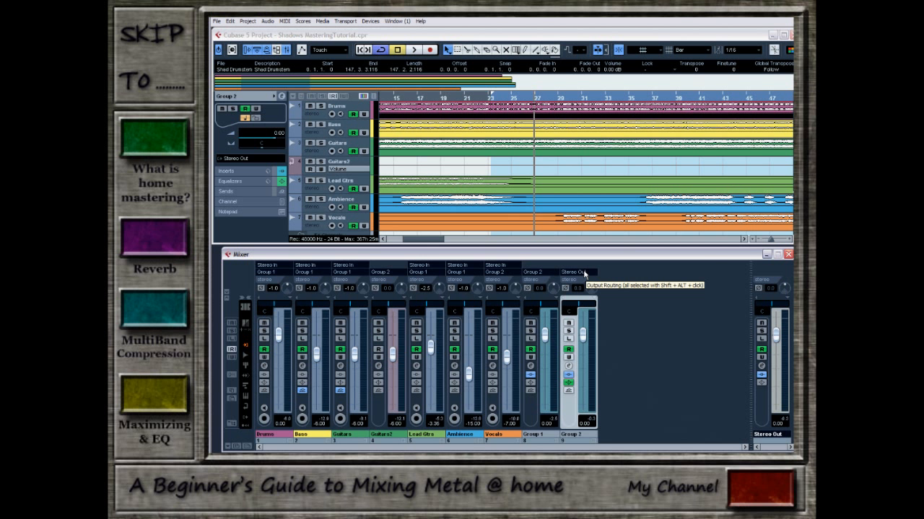
Step: Open the Stereo Out channel settings, switch on the GClip insert and bring up its editor
left_click(761, 369)
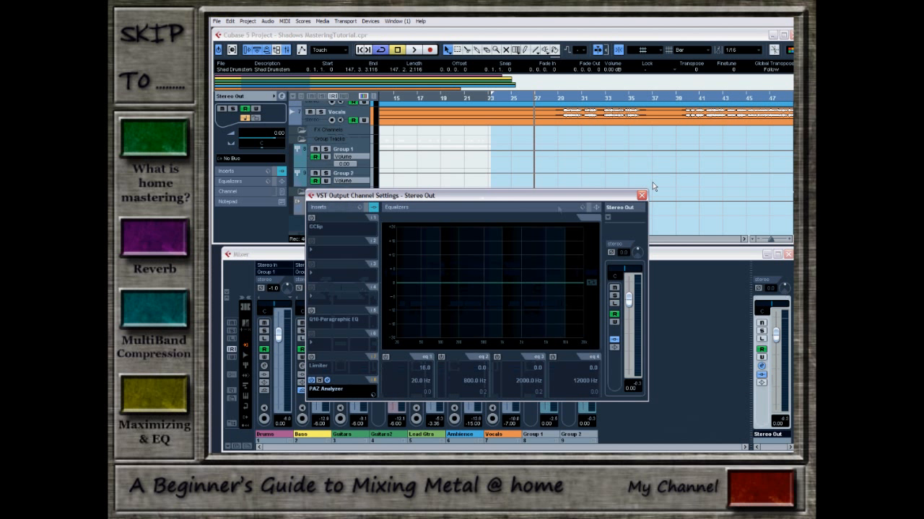
left_click(313, 218)
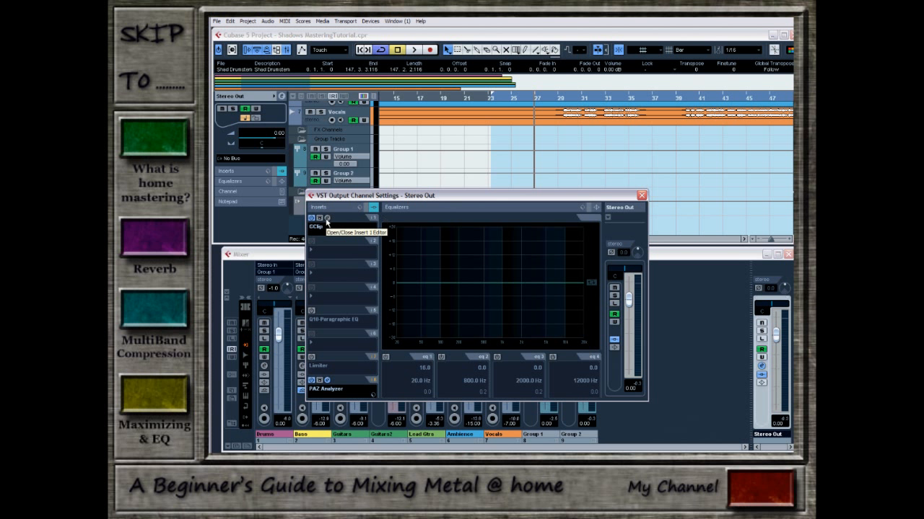
left_click_drag(793, 81, 534, 131)
left_click_drag(431, 277, 507, 325)
left_click_drag(467, 268, 526, 337)
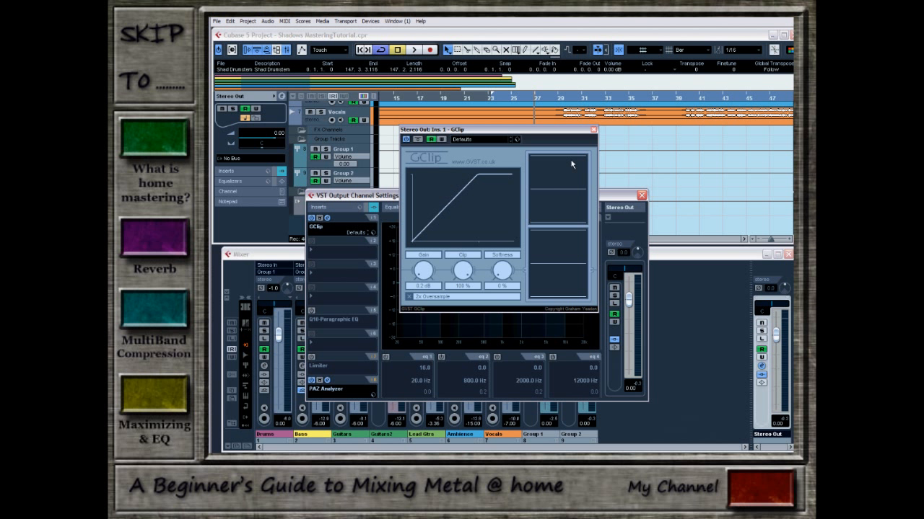
Step: Move the GClip editor clear of the timeline and place the playback position at bar 23
left_click_drag(538, 133, 552, 165)
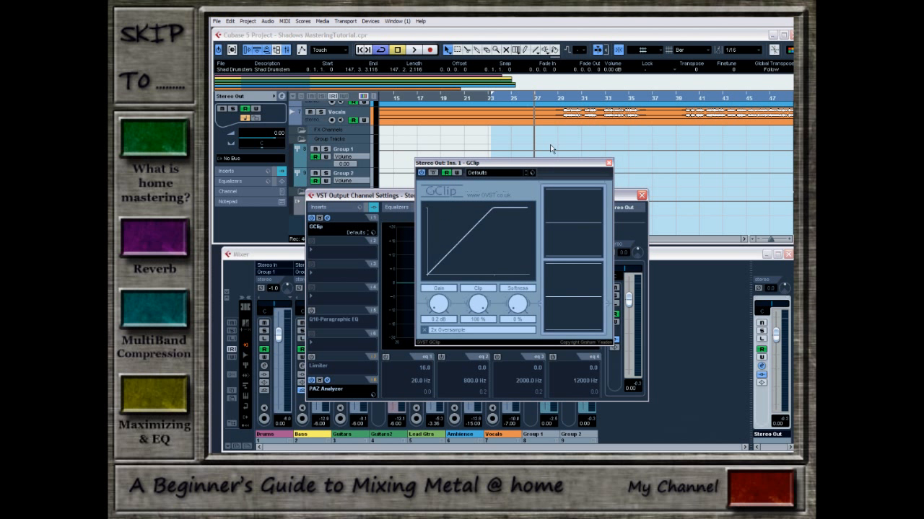
left_click(493, 102)
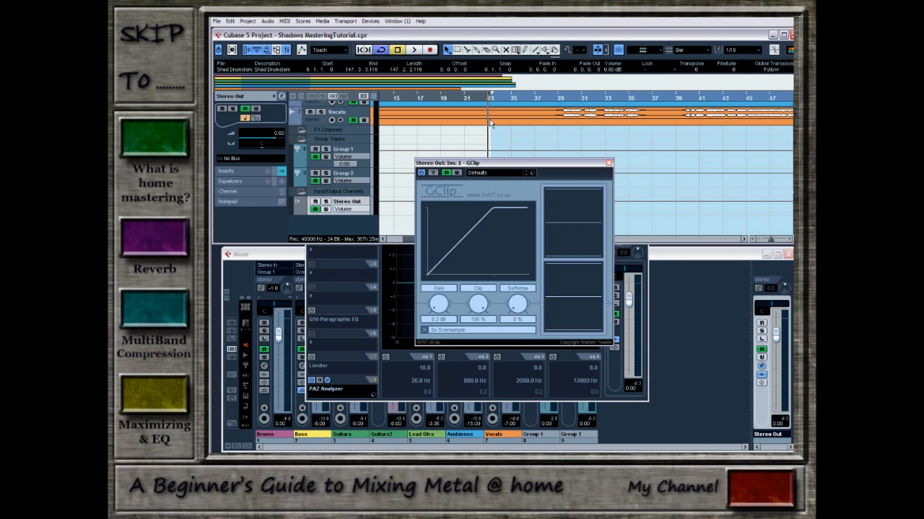
left_click_drag(493, 165, 544, 178)
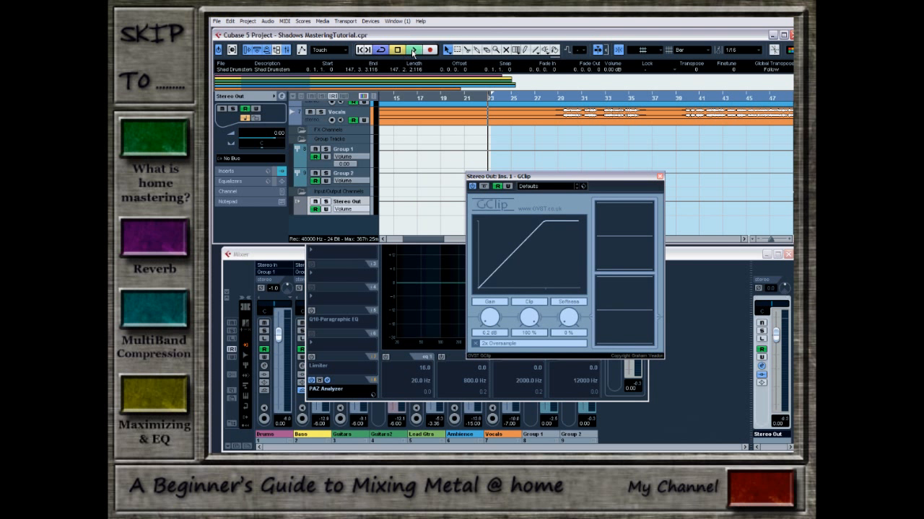
Step: Play the mix and set GClip's gain to 3.6 dB, its clip to 97 % and its softness to 16 %
left_click(414, 49)
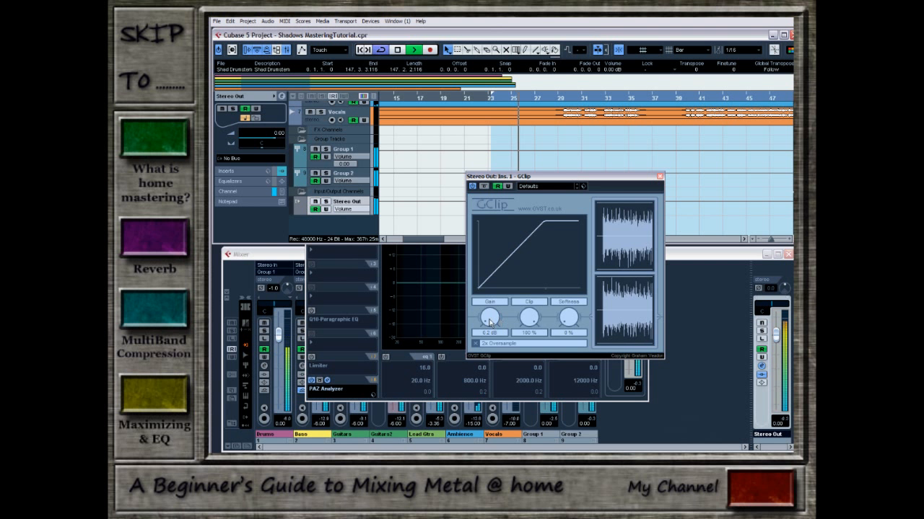
left_click_drag(490, 317, 493, 312)
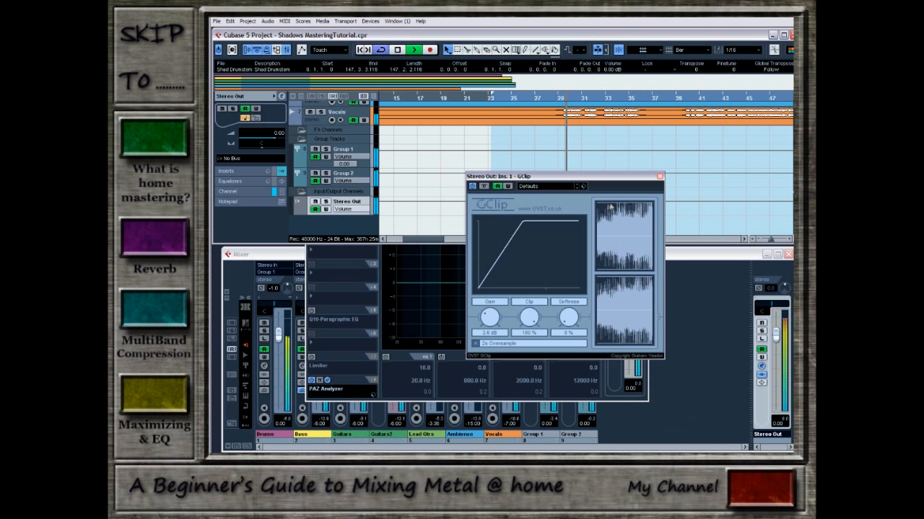
left_click_drag(531, 316, 533, 316)
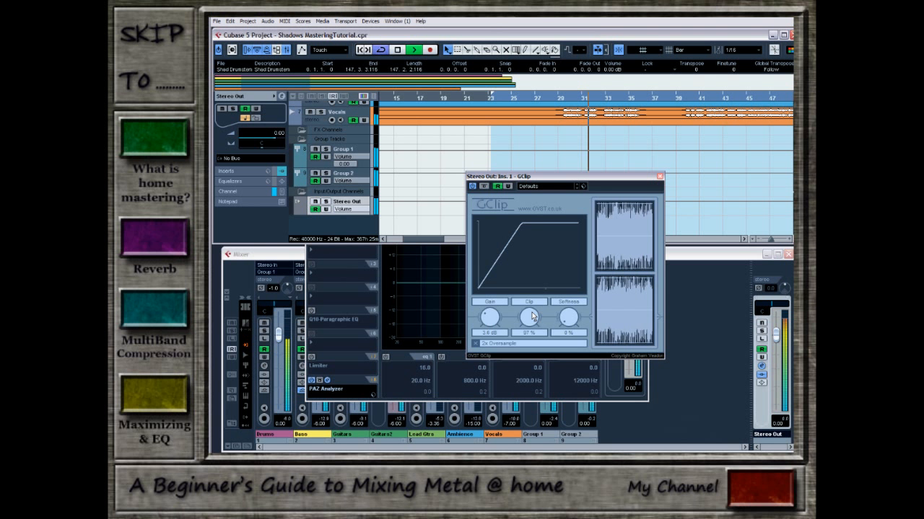
left_click_drag(572, 322, 570, 313)
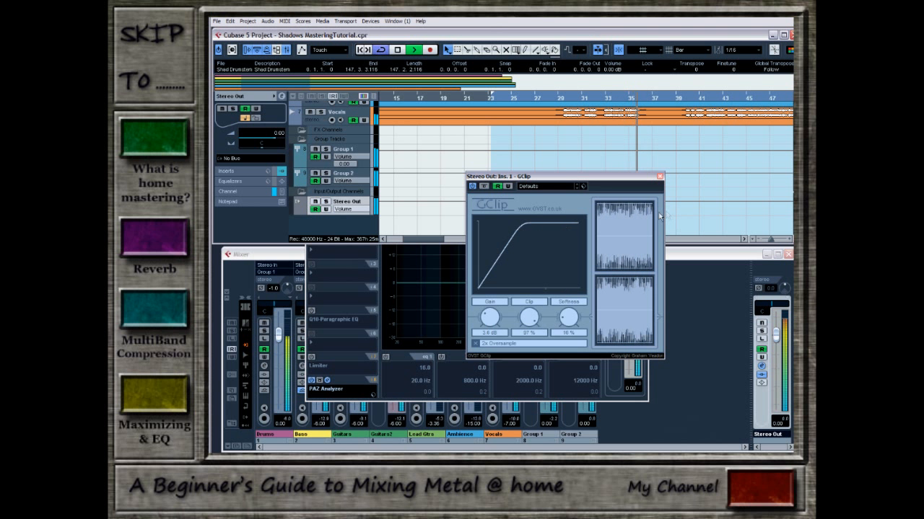
Step: Compare GClip's gain at 0.0 dB, raise it to 4.6 dB, and close the editor after stopping playback
left_click_drag(490, 317, 494, 338)
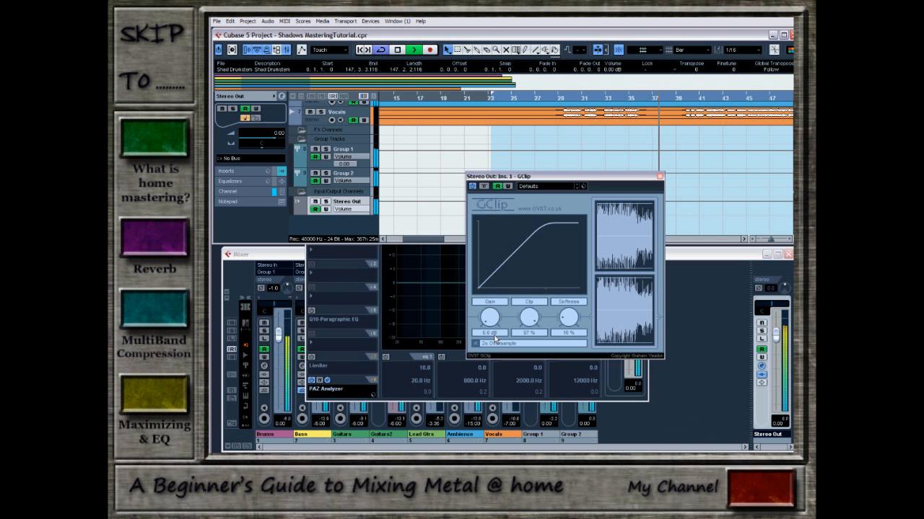
left_click_drag(490, 326, 490, 307)
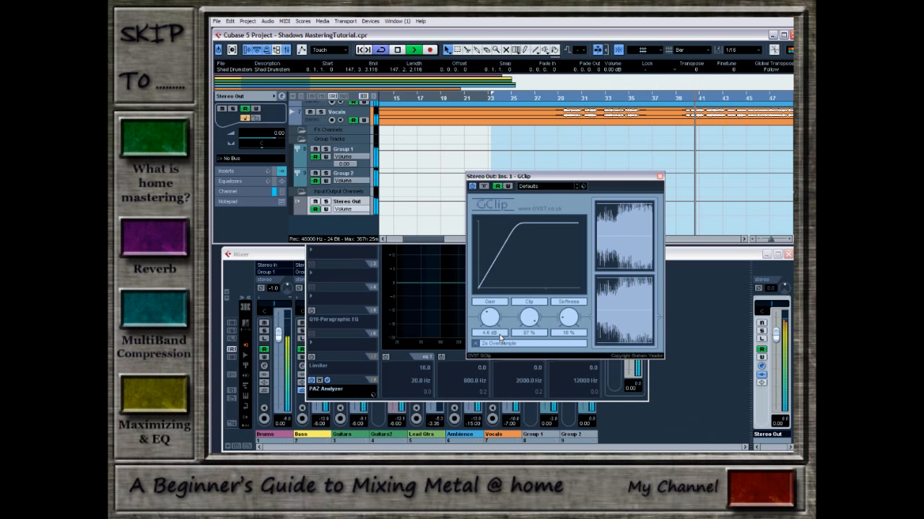
left_click(397, 50)
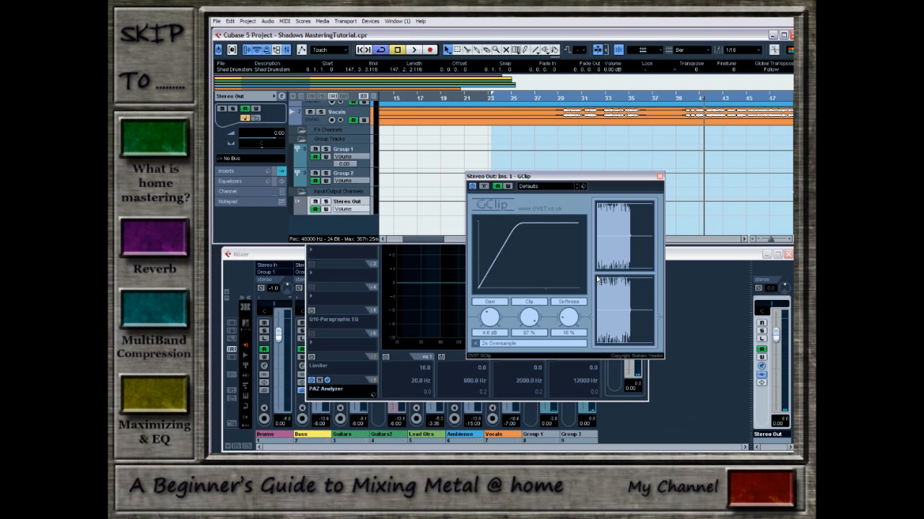
left_click(660, 177)
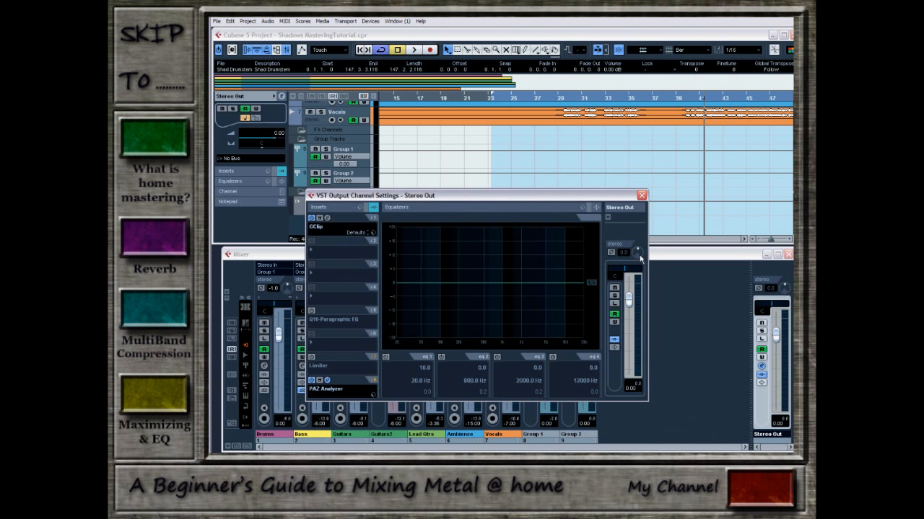
Step: Open the PAZ Analyzer insert on Stereo Out, clear its graph and peak readings, and position its window
left_click_drag(605, 193, 630, 182)
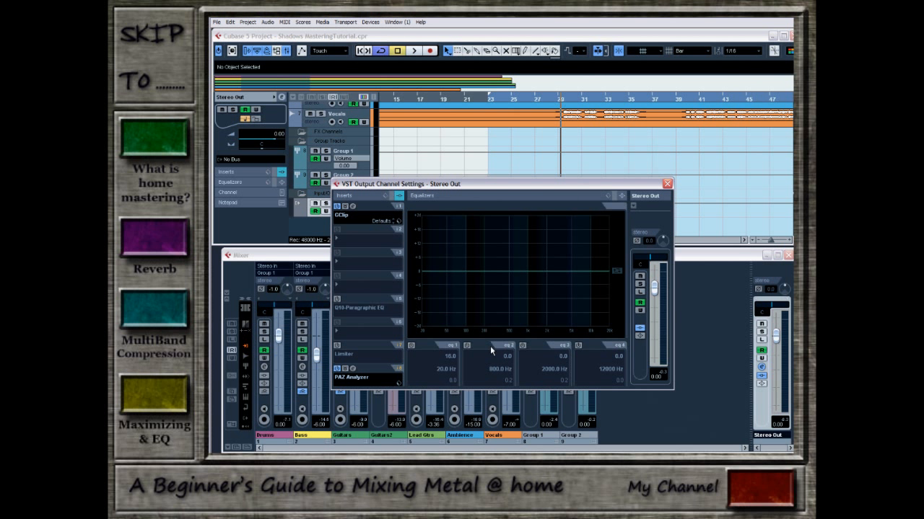
left_click(353, 369)
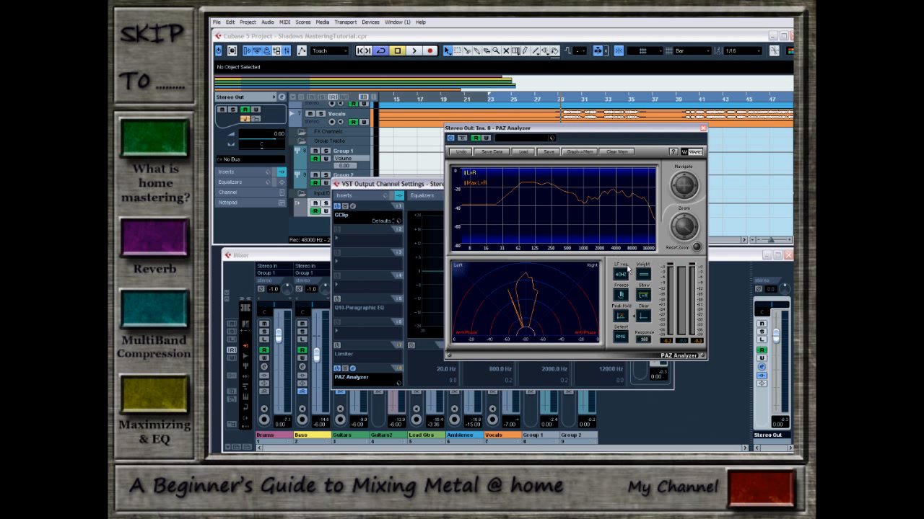
left_click(617, 152)
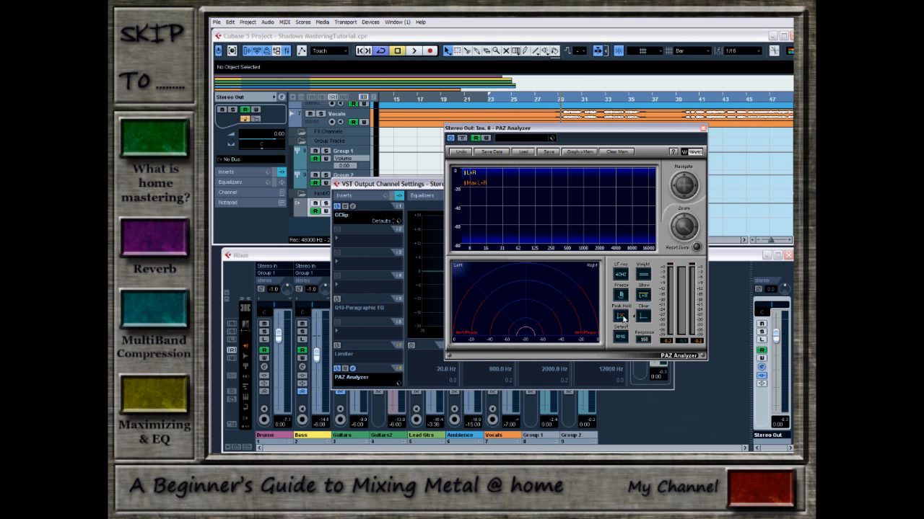
left_click(687, 342)
left_click_drag(583, 127, 595, 89)
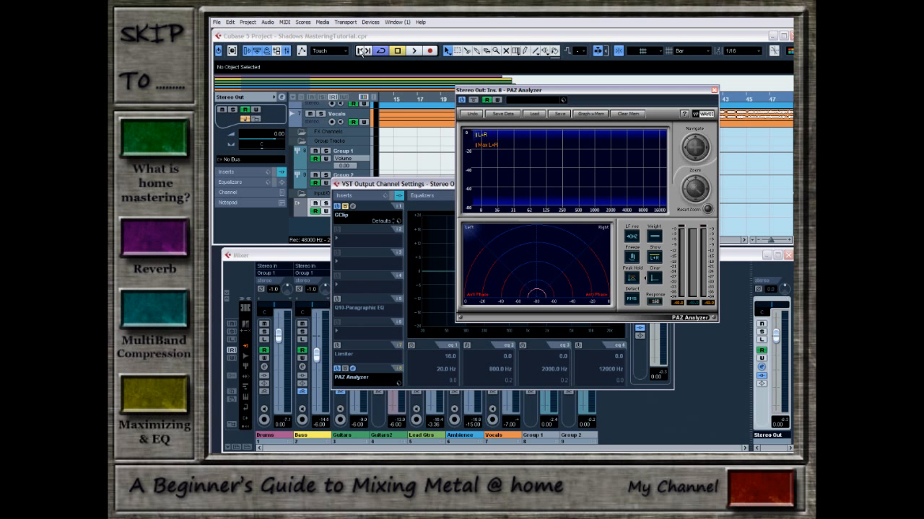
Step: Play the mix from bar 23 with the PAZ Analyzer in view, watch its spectrum and levels, and stop playback
left_click(434, 142)
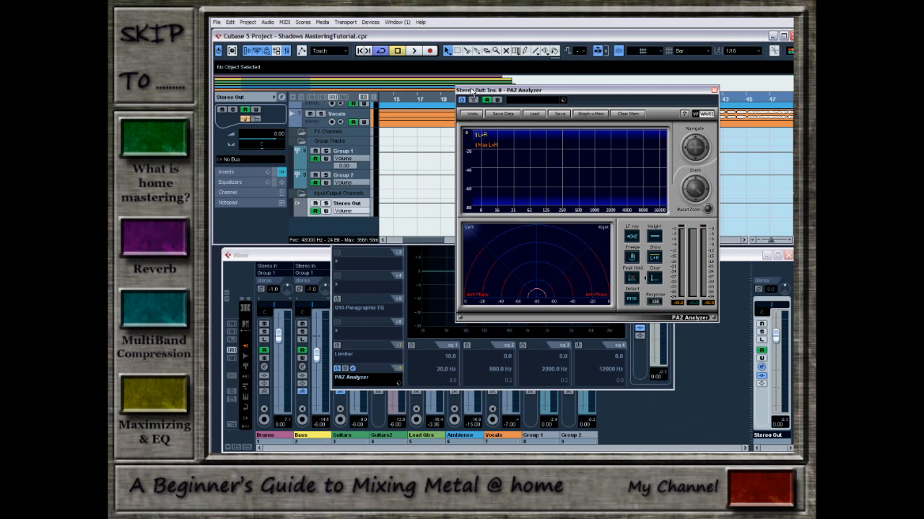
left_click_drag(474, 89, 499, 196)
left_click(415, 50)
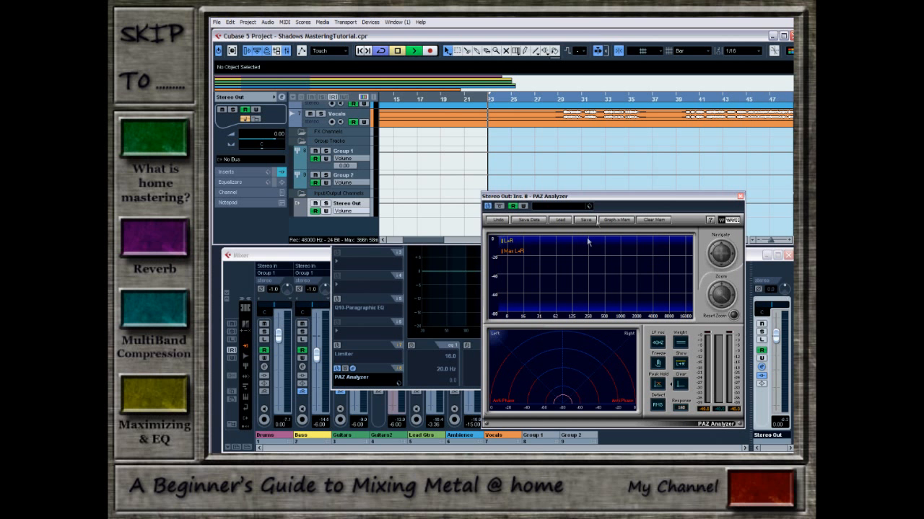
left_click_drag(597, 202, 576, 165)
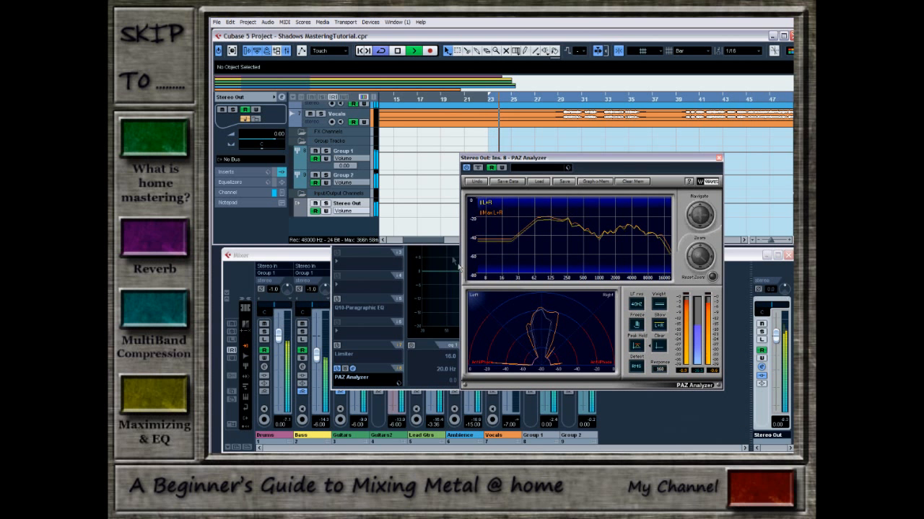
left_click(396, 260)
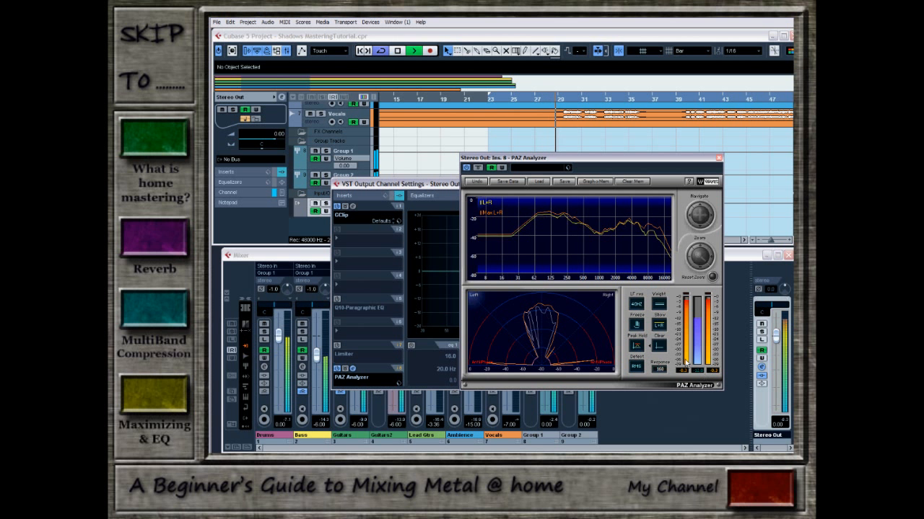
left_click(421, 34)
key("space")
Step: Review the Stereo Out GClip settings in its editor, then close the GClip and PAZ Analyzer windows
left_click(379, 270)
left_click(352, 207)
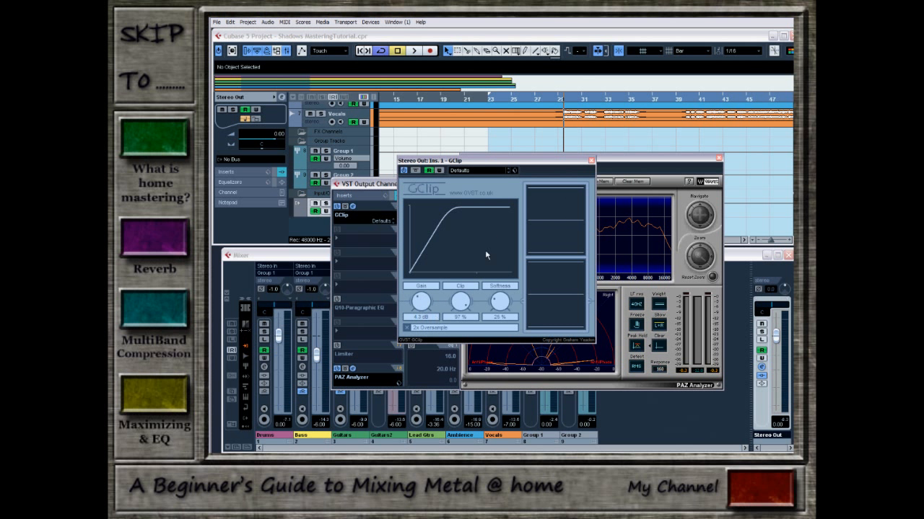
left_click(591, 161)
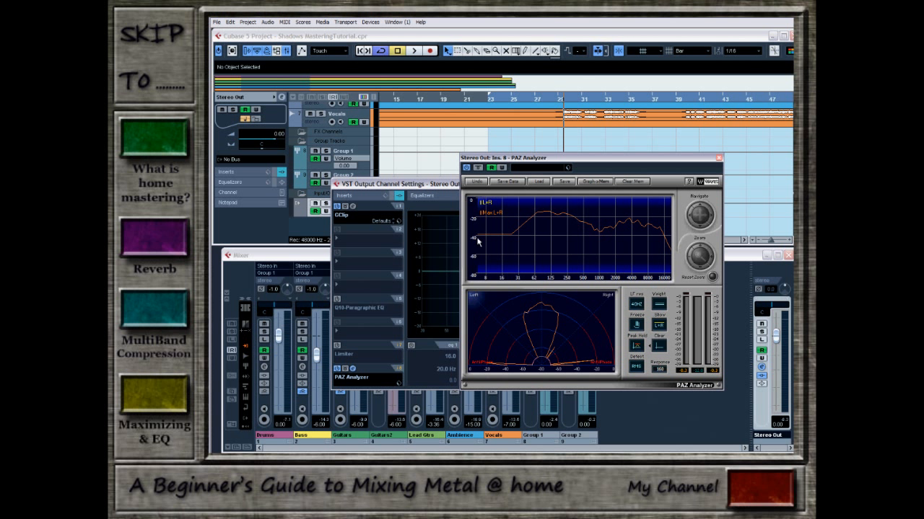
left_click(719, 159)
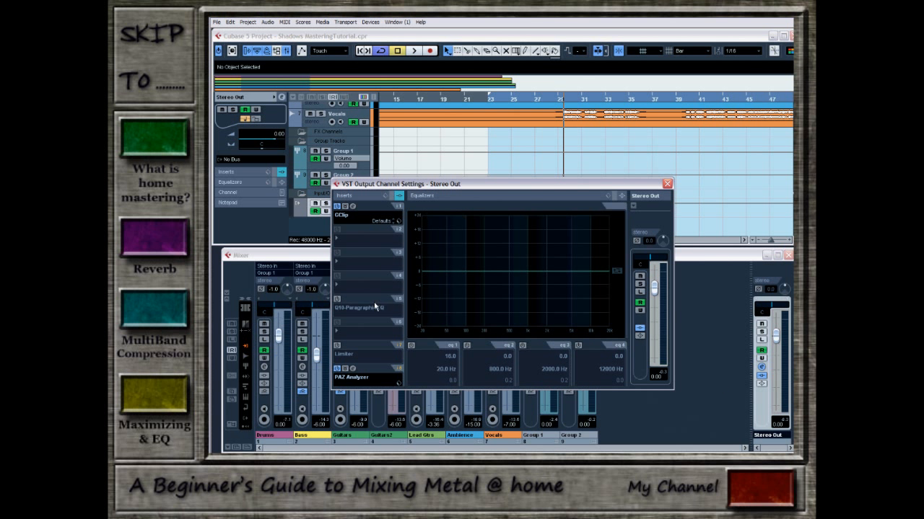
Step: Switch on the Q10-Paragraphic EQ insert on Stereo Out and bring its editor over the timeline
left_click(337, 299)
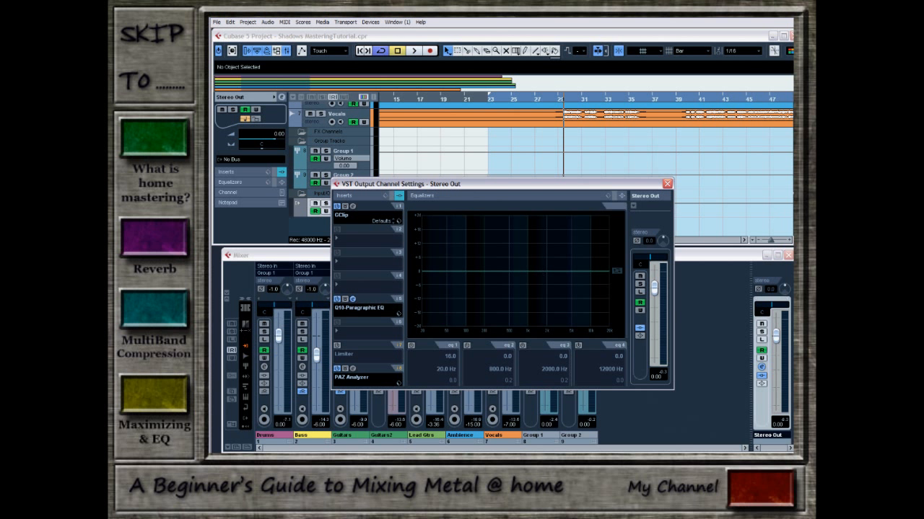
left_click_drag(920, 209, 594, 145)
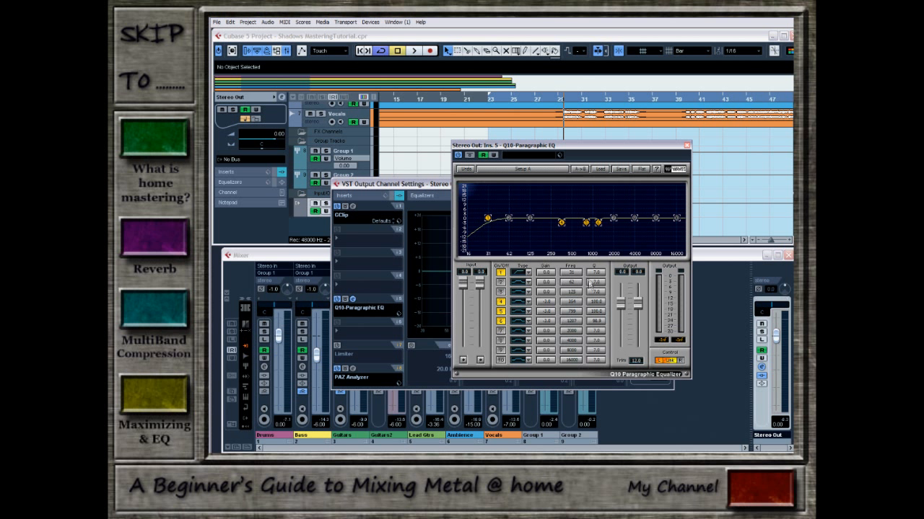
Step: Try a narrow 13.1 dB boost at 122 Hz with Q 100 on EQ band 3, pull it down, disable the band and close the editor
left_click_drag(532, 223, 530, 191)
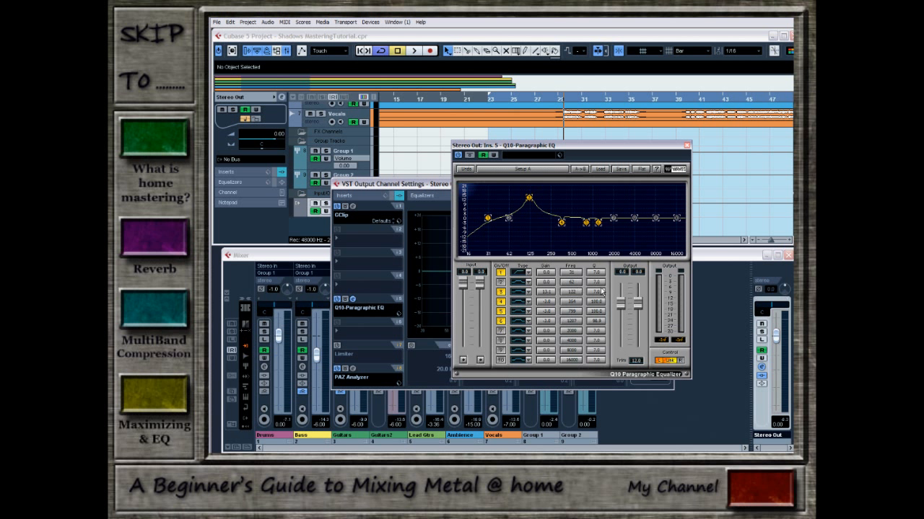
mouse_move(598, 283)
left_mouse_down()
mouse_move(601, 294)
mouse_move(566, 296)
mouse_move(603, 298)
left_mouse_up()
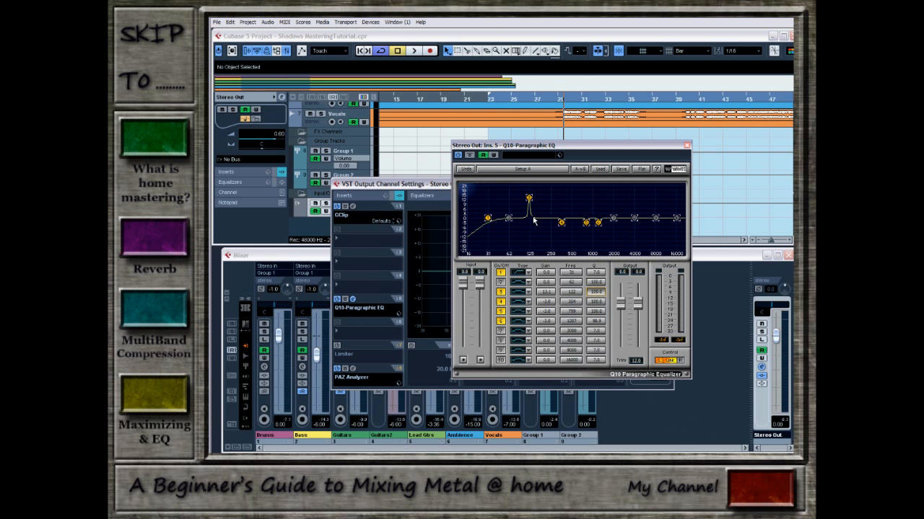
mouse_move(529, 200)
left_mouse_down()
mouse_move(530, 291)
mouse_move(527, 238)
left_mouse_up()
left_click(501, 292)
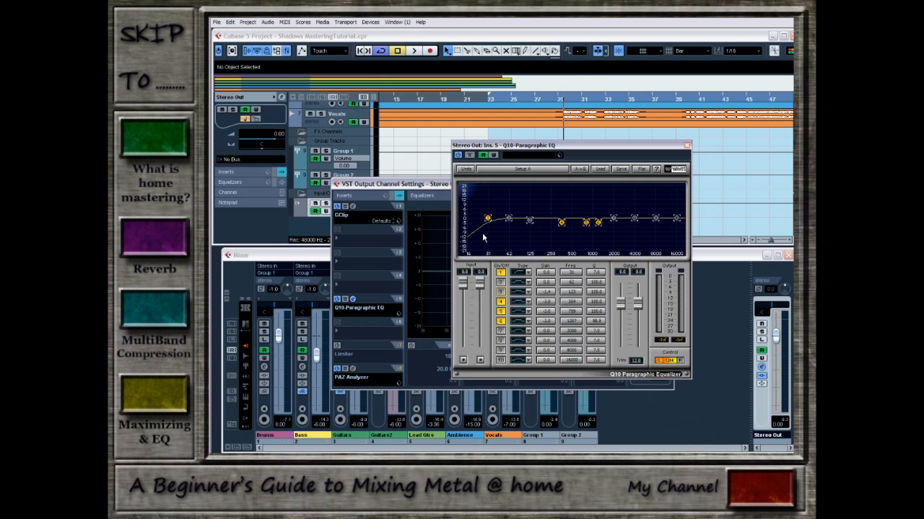
left_click(687, 146)
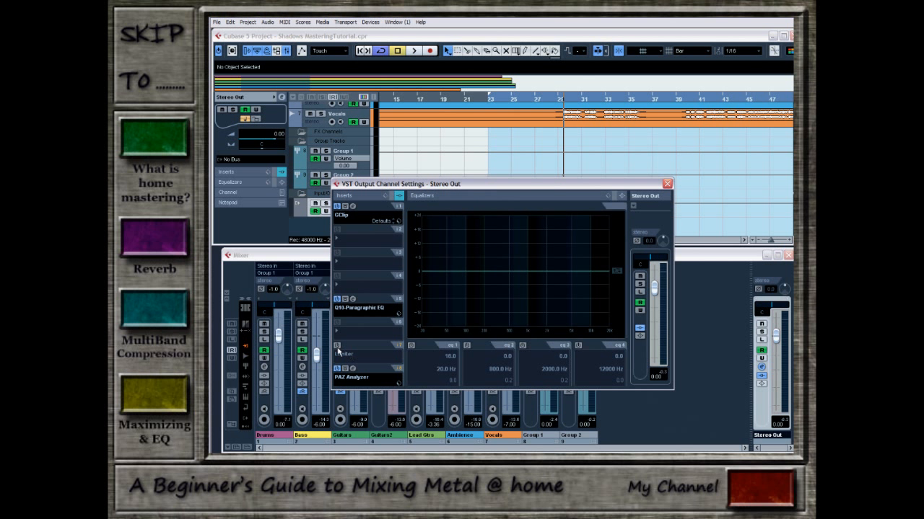
Step: Switch on the Limiter insert on Stereo Out, review its Protection Limiter settings in the editor and close it
left_click(337, 348)
left_click(353, 346)
left_click_drag(722, 151, 550, 153)
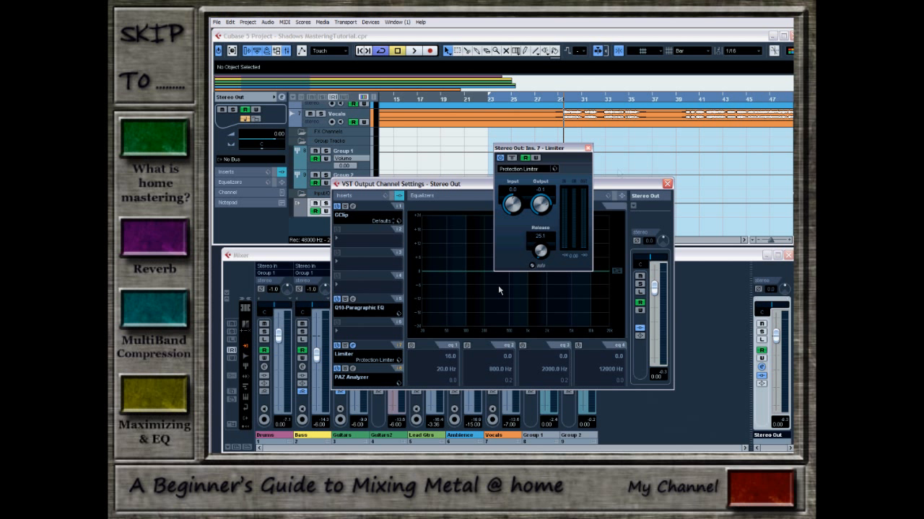
left_click(588, 148)
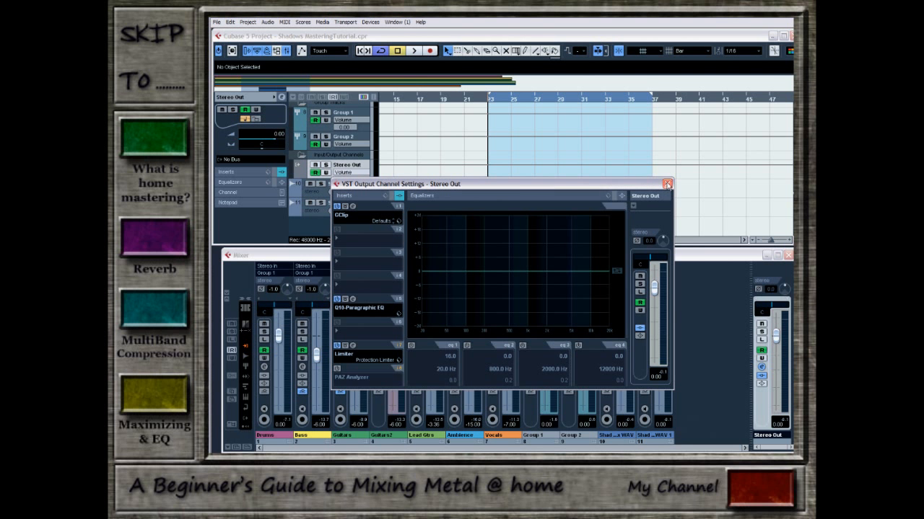
Step: Close the Stereo Out channel settings and examine the Shad Clean Mix WAV waveform in the Sample Editor
left_click(667, 184)
double_click(552, 188)
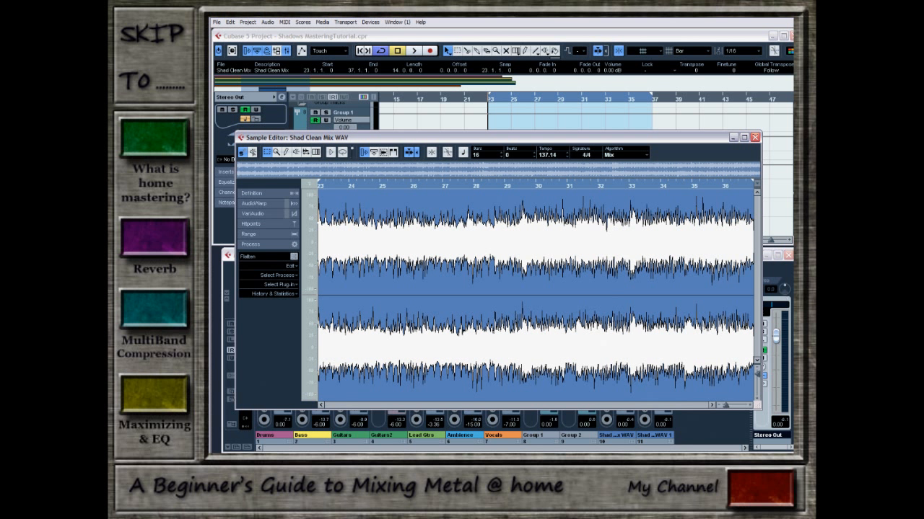
left_click(755, 137)
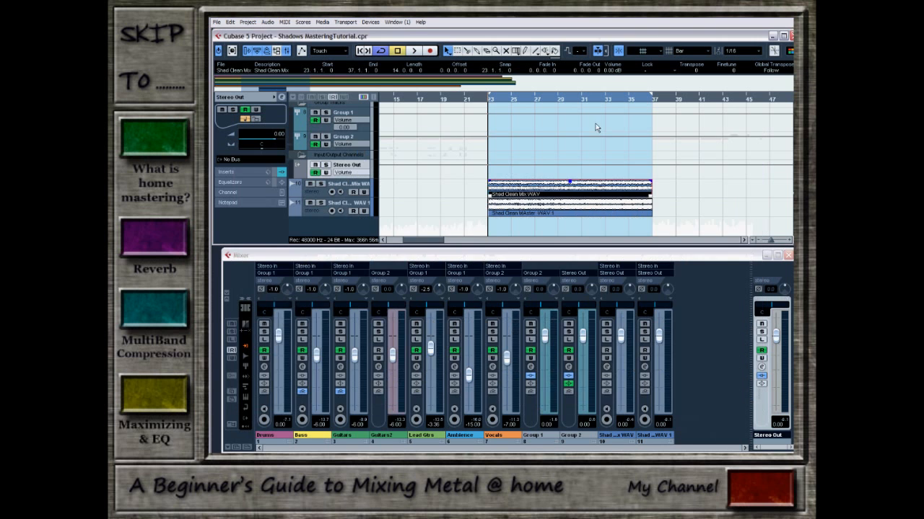
Step: Examine the Shad Clean MAster WAV 1 waveform in the Sample Editor for comparison, then close the editor
double_click(572, 219)
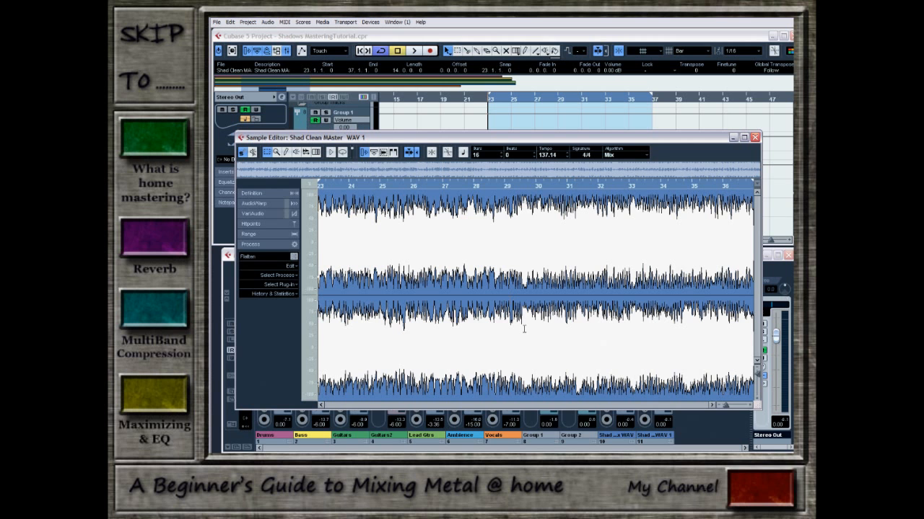
left_click_drag(617, 137, 616, 163)
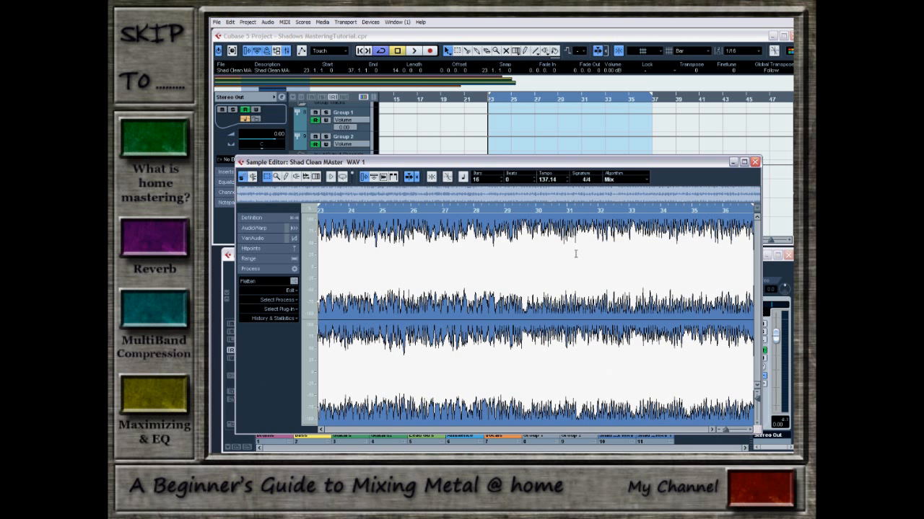
left_click(756, 163)
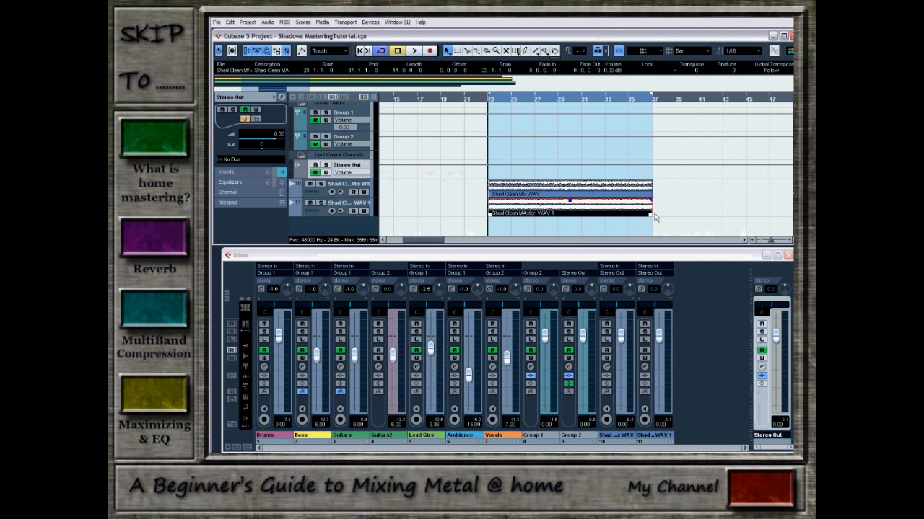